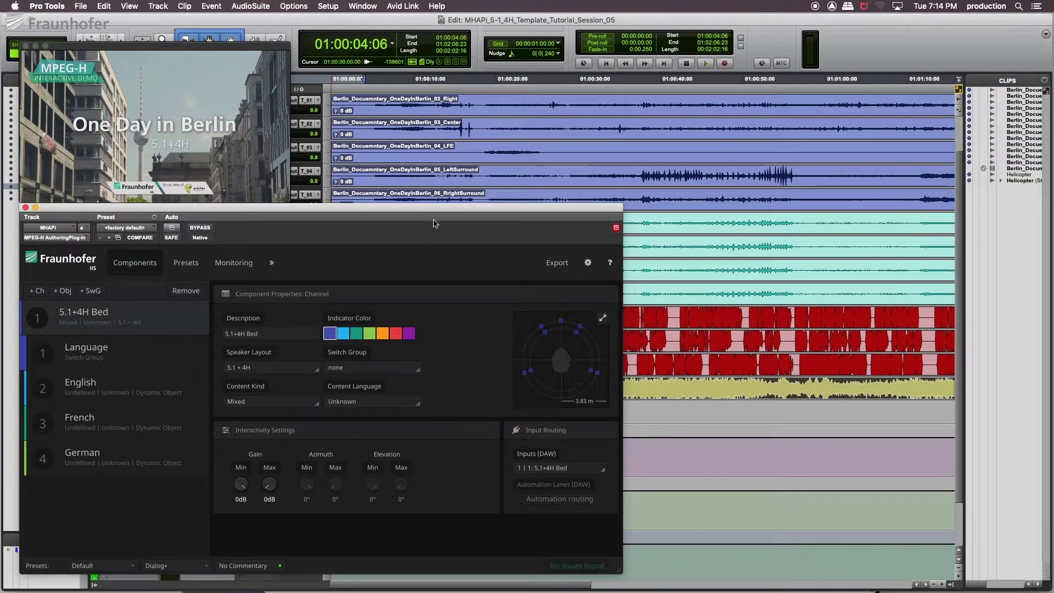
# - Add a new dynamic object in the MPEG-H Components page and name it Helicopter
pyautogui.moveTo(437, 207); pyautogui.dragTo(554, 418)
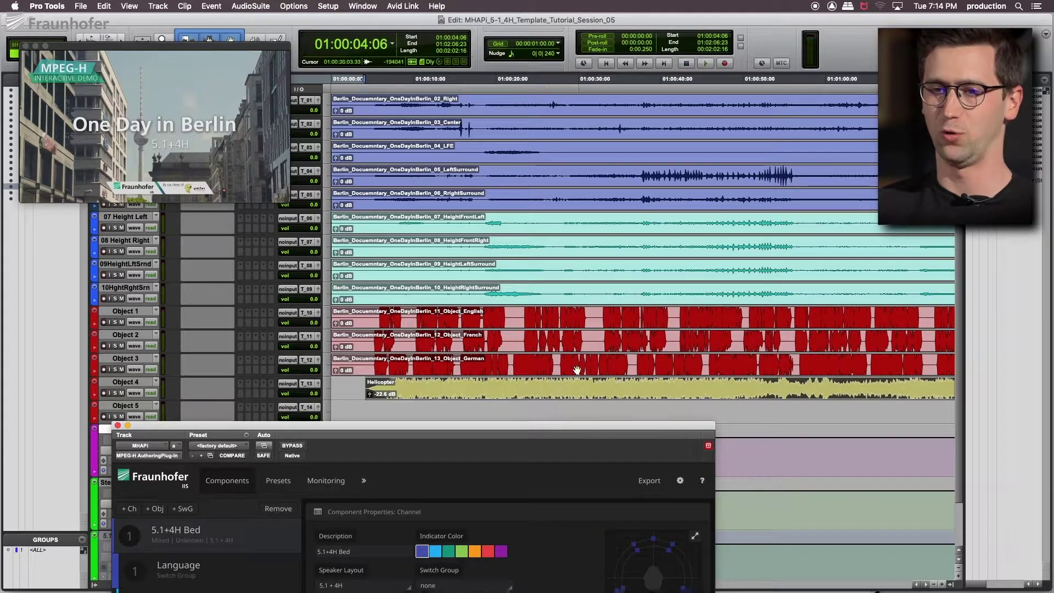
pyautogui.moveTo(530, 426); pyautogui.dragTo(435, 199)
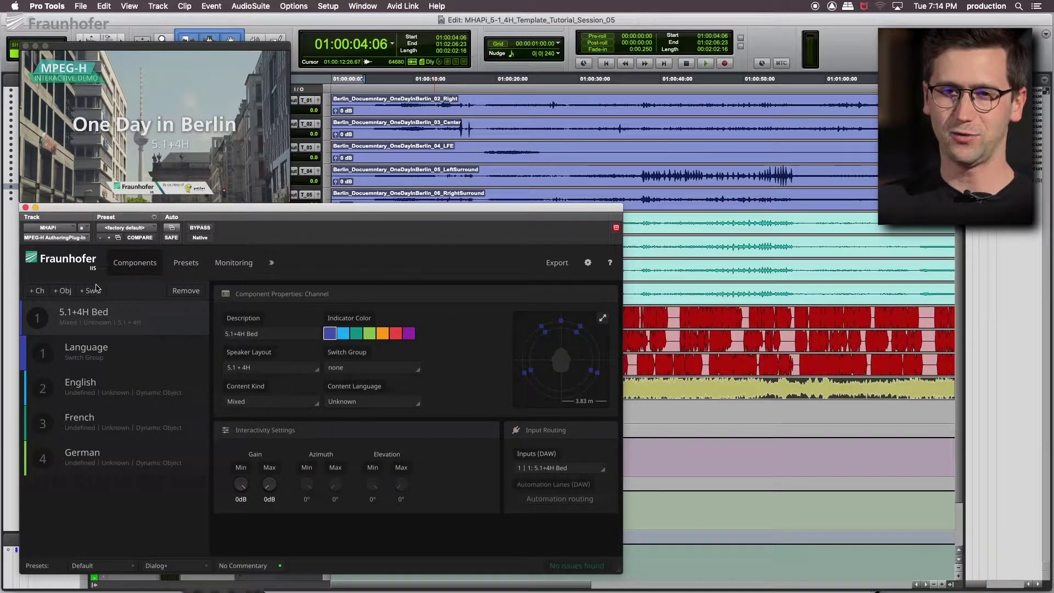
pyautogui.click(66, 291)
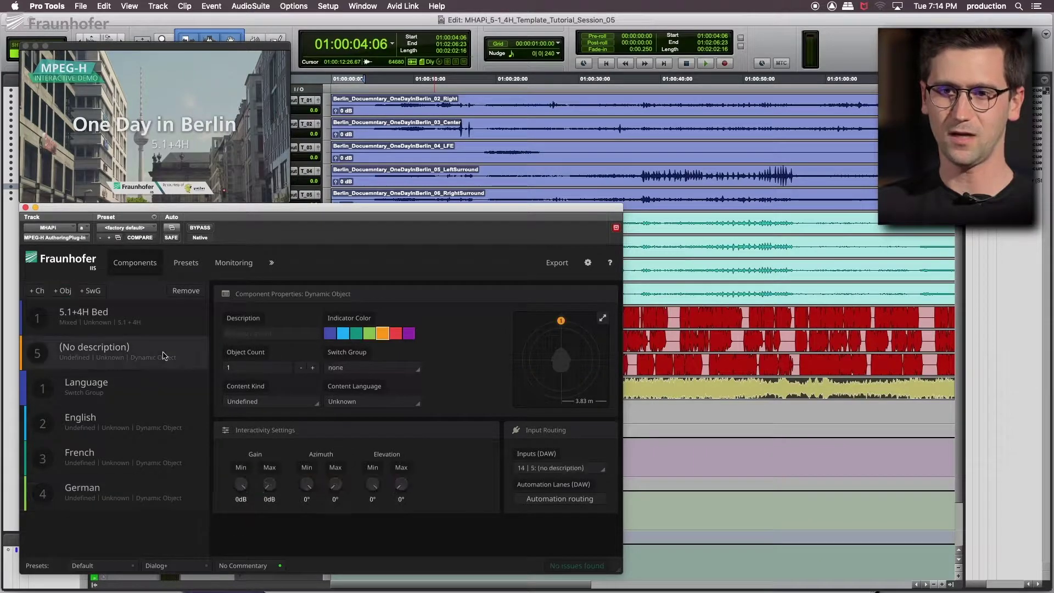
pyautogui.click(258, 334)
pyautogui.write('Helicopter')
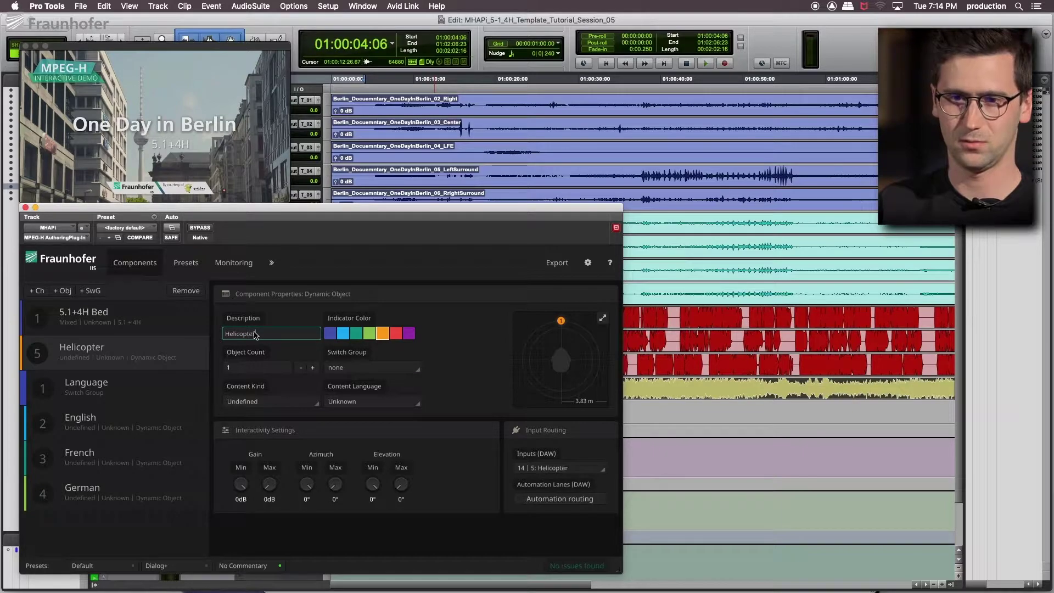
# - Add Helicopter from Available Components to the No Commentary preset
pyautogui.click(189, 265)
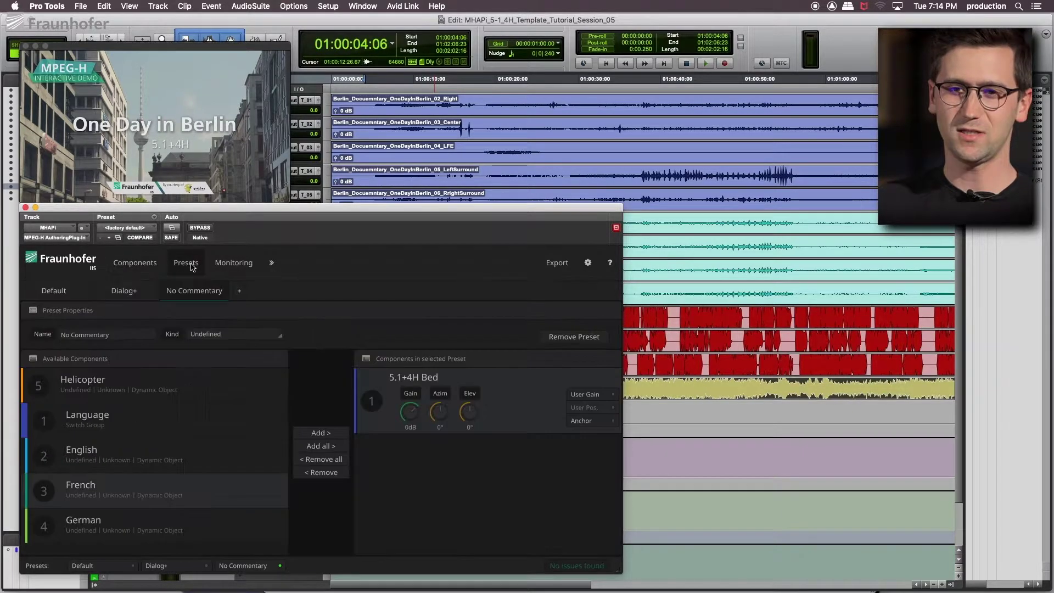
pyautogui.click(209, 384)
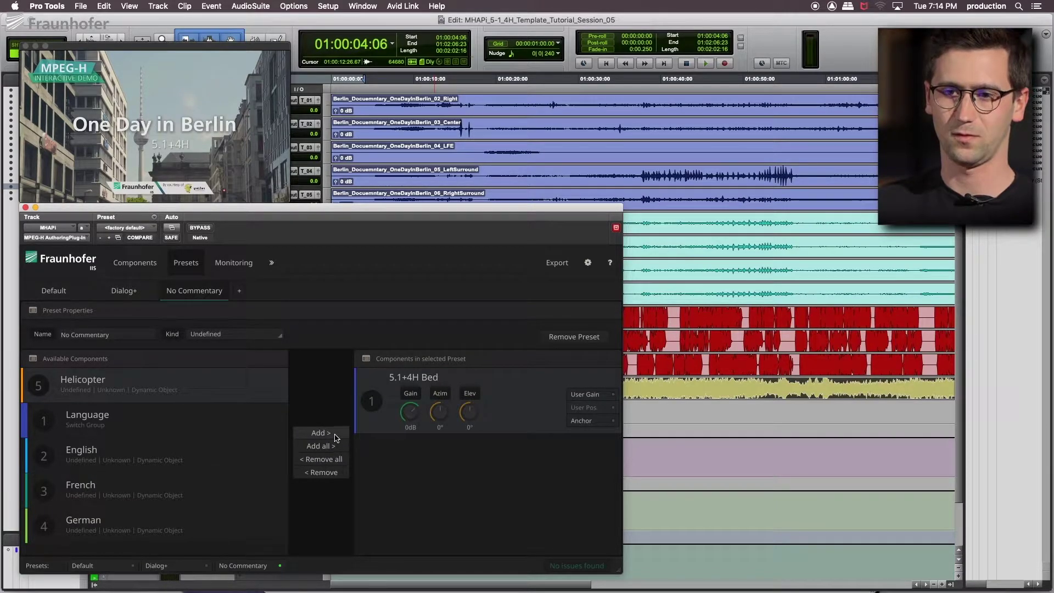
pyautogui.click(321, 433)
# - Keep No Commentary as the monitored preset, then go back to Components
pyautogui.click(235, 264)
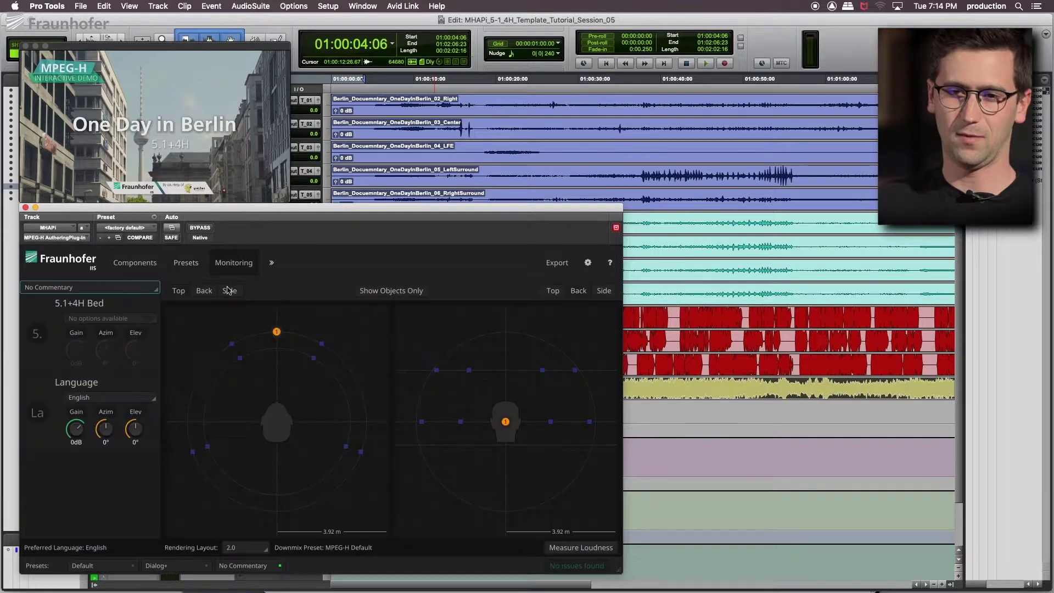
pyautogui.click(88, 287)
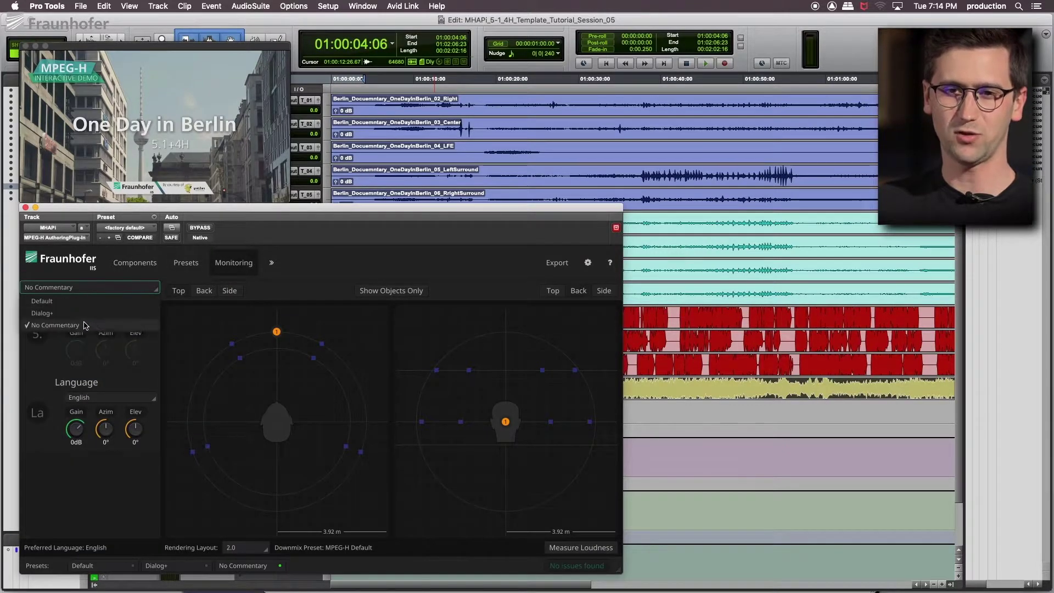
pyautogui.click(86, 325)
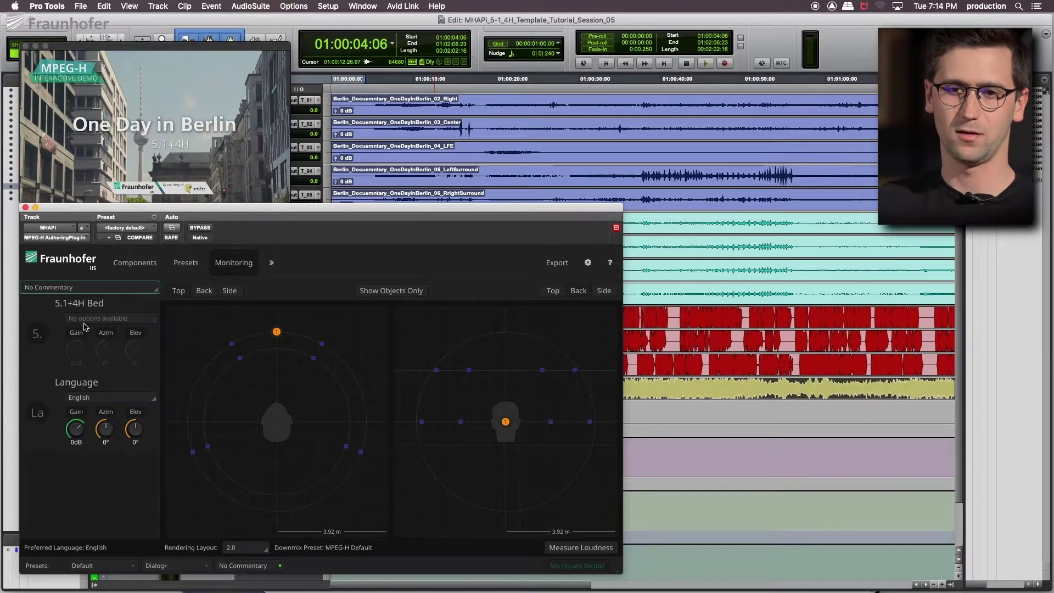
pyautogui.click(135, 263)
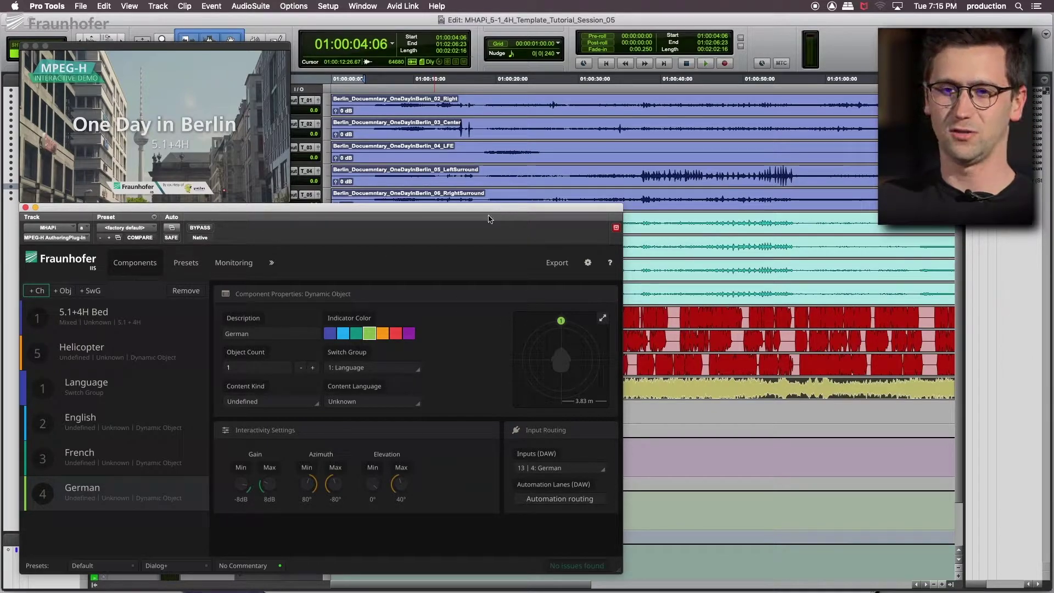
# - Enable every MPEG-H plug-in parameter for automation in the Plug-In Automation dialog
pyautogui.click(173, 230)
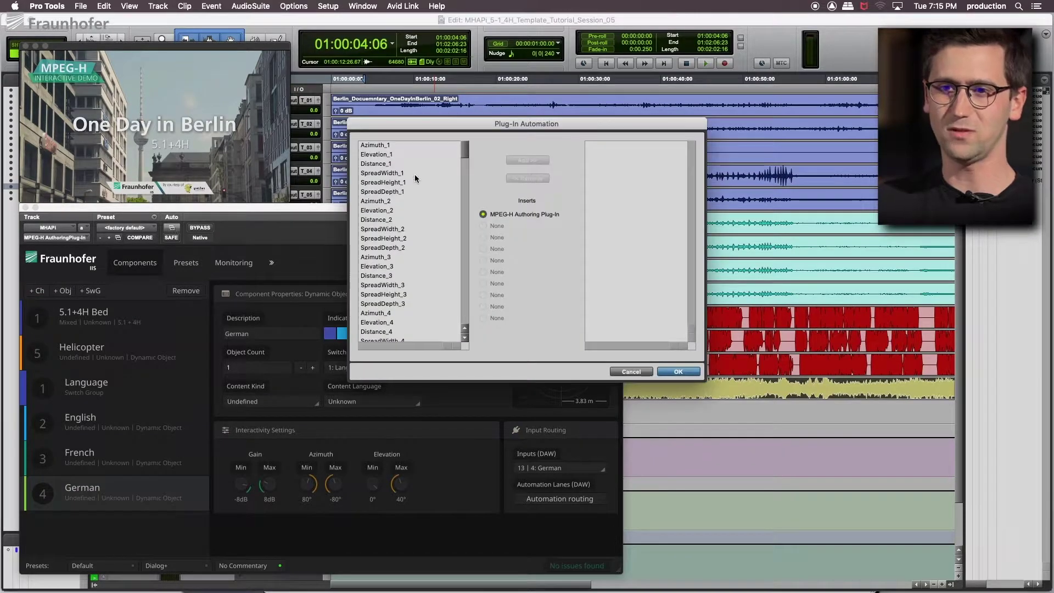
pyautogui.click(415, 173)
pyautogui.press('super+a')
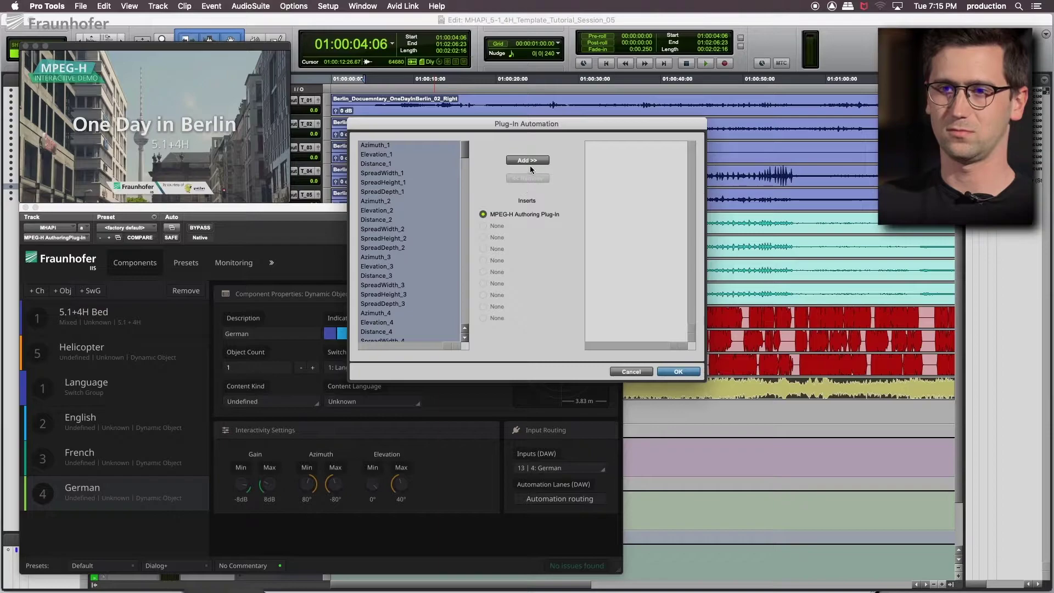
pyautogui.click(528, 161)
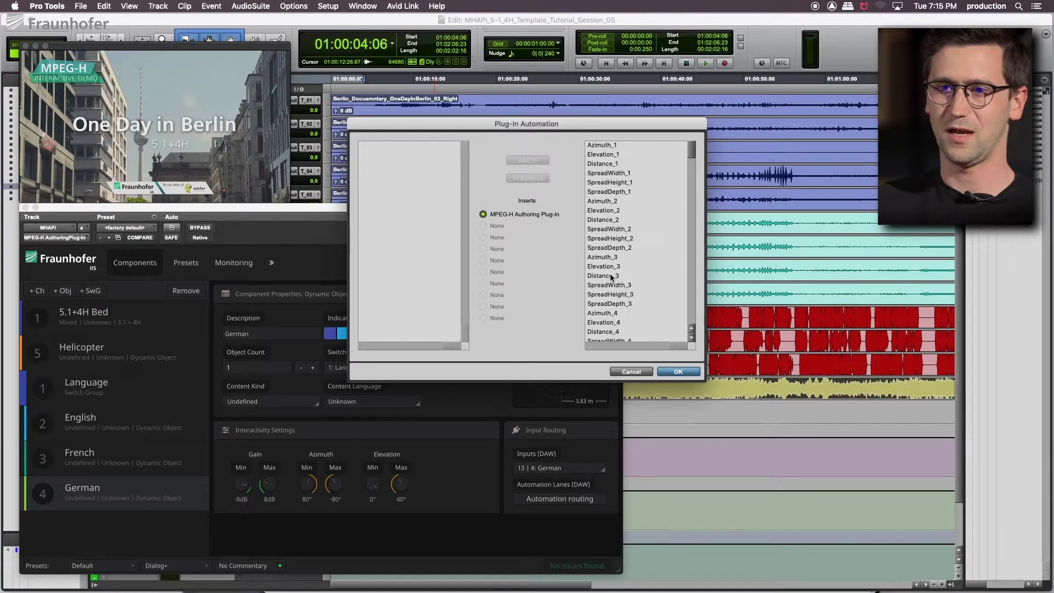
pyautogui.click(684, 373)
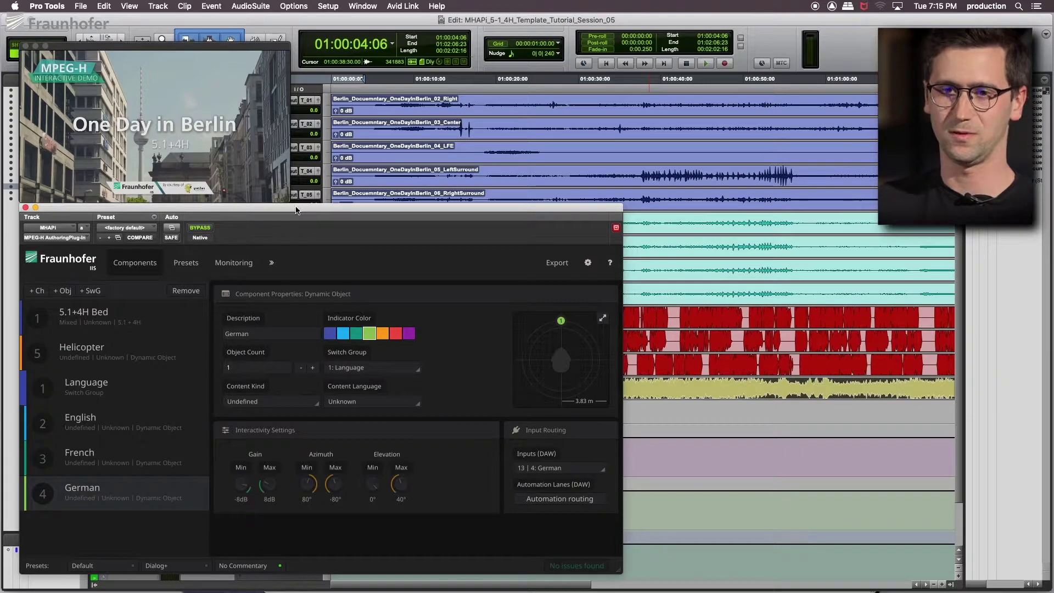
# - Open the enlarged MPEG-H Panner for the Helicopter object and resize it for bigger views
pyautogui.moveTo(296, 209); pyautogui.dragTo(626, 205)
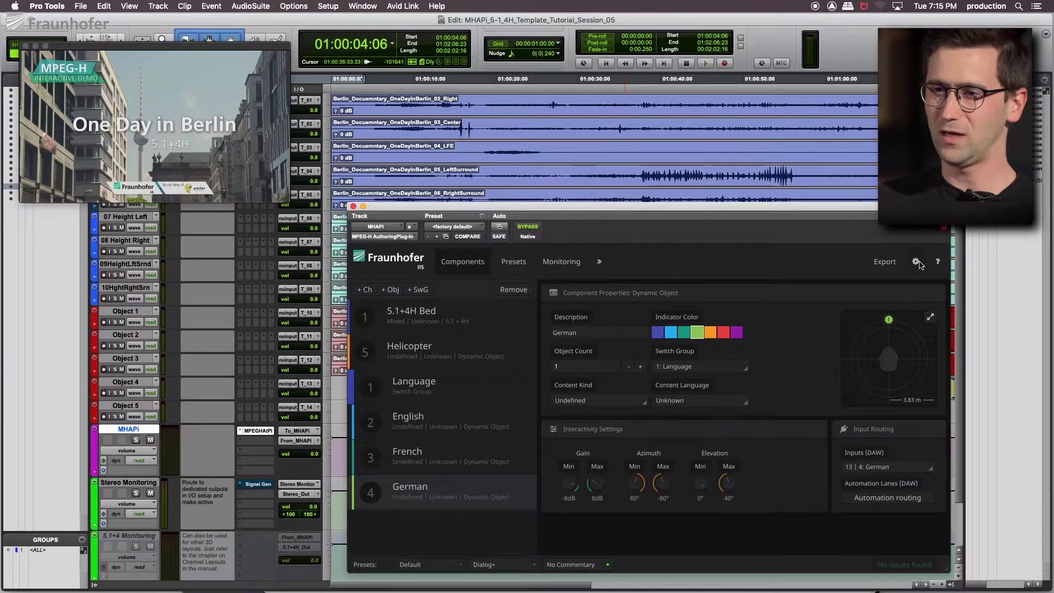
pyautogui.click(932, 319)
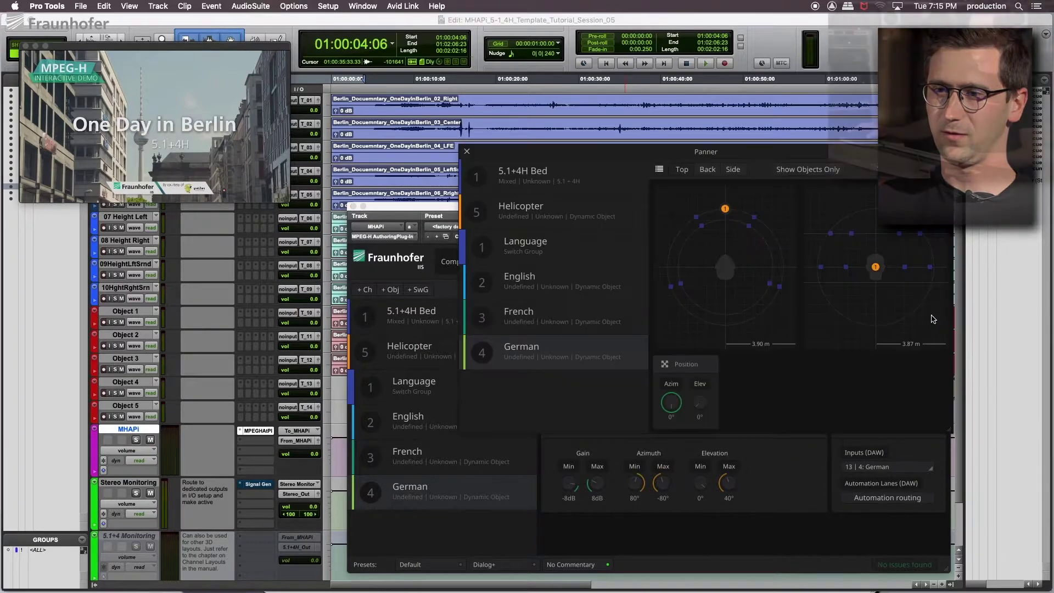
pyautogui.moveTo(784, 154); pyautogui.dragTo(651, 138)
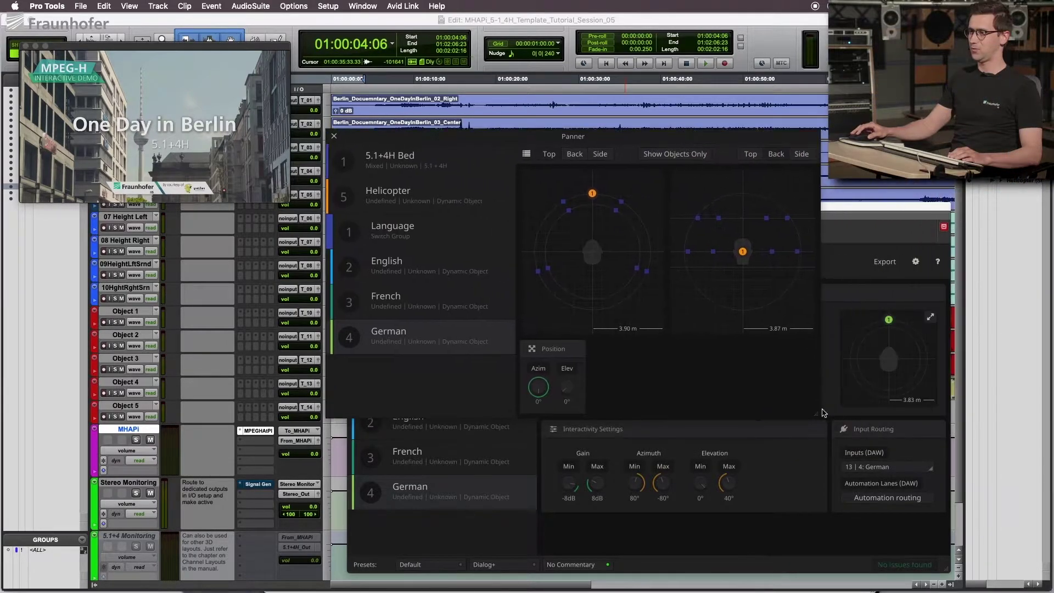
pyautogui.moveTo(817, 412); pyautogui.dragTo(945, 516)
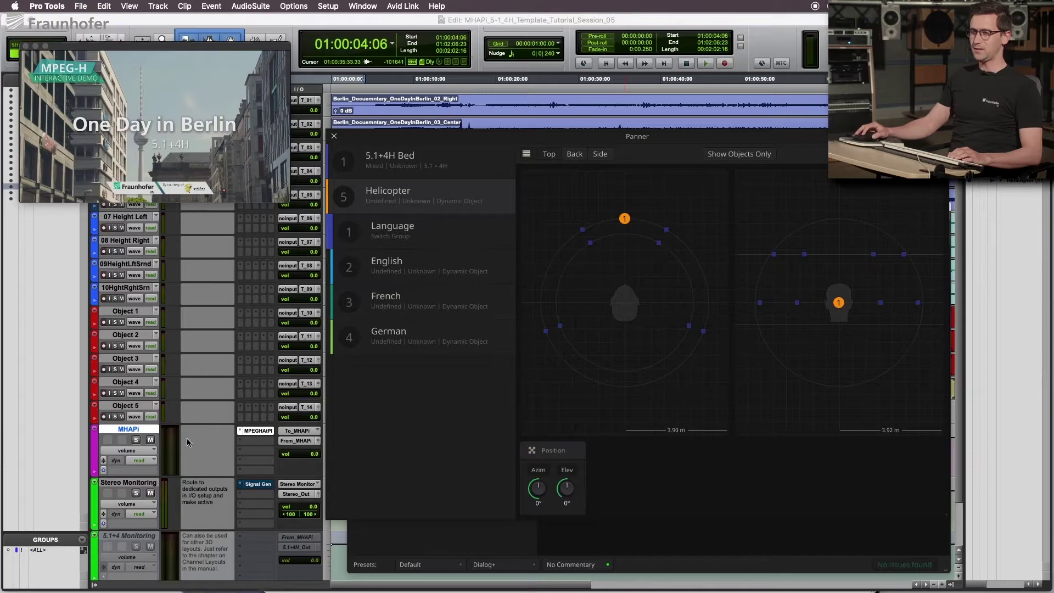
# - Put the MHAPi track in write automation mode and play from 01:00:02:10
pyautogui.click(143, 460)
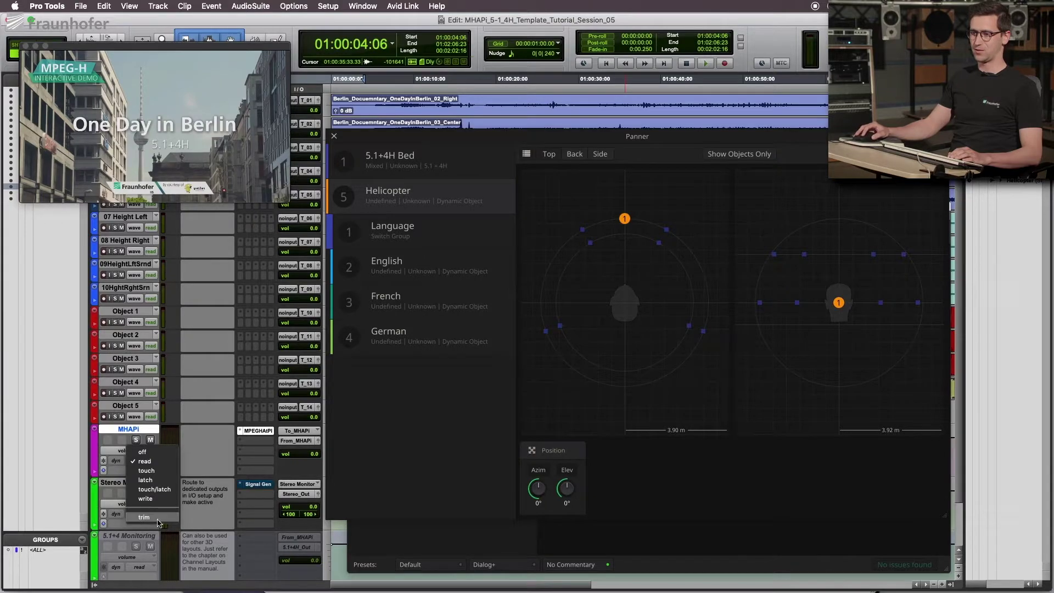
pyautogui.click(170, 500)
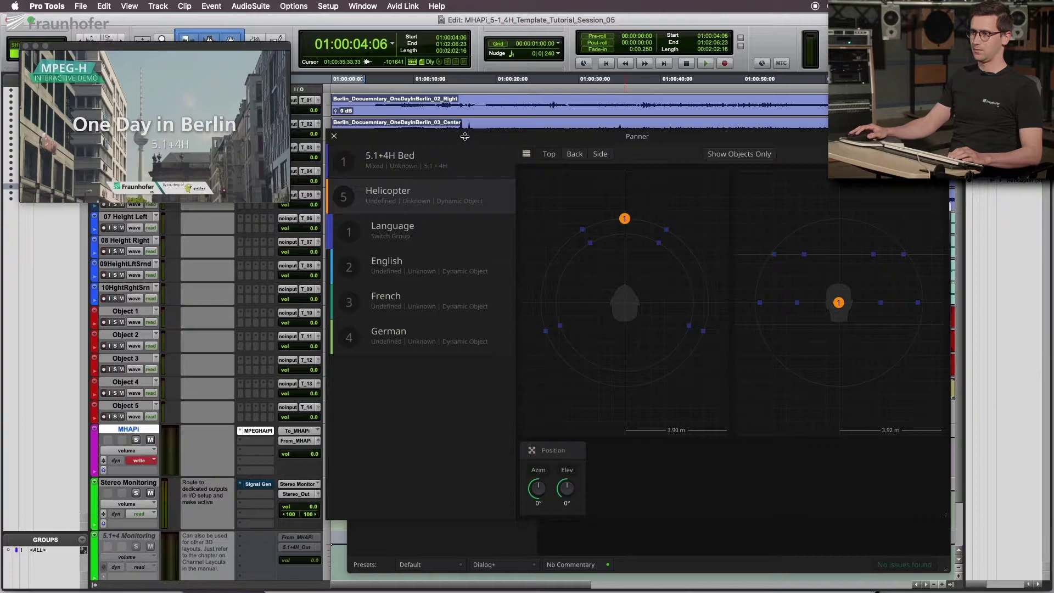
pyautogui.moveTo(465, 137); pyautogui.dragTo(539, 138)
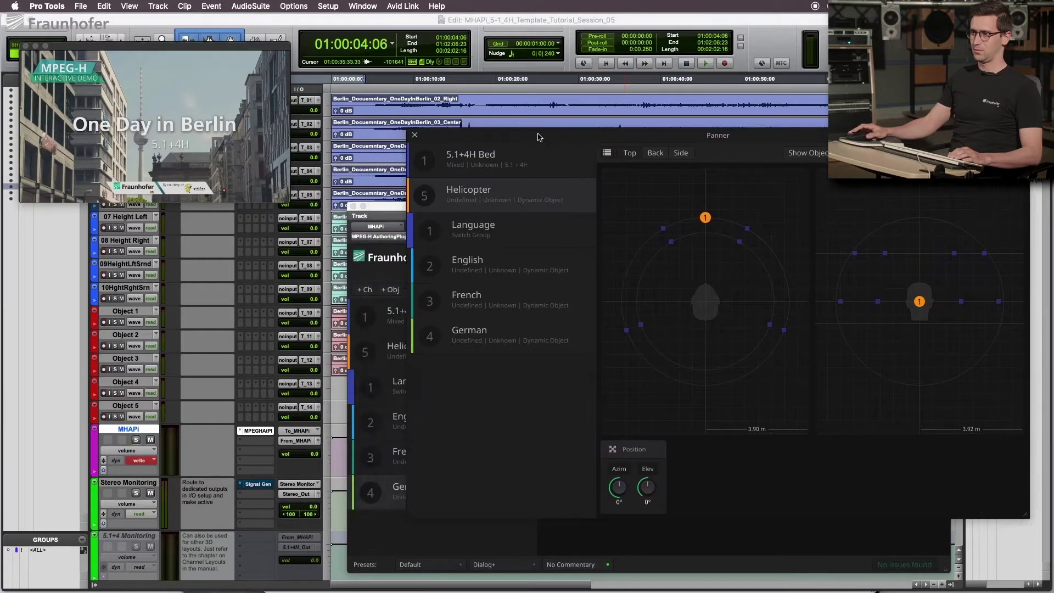
pyautogui.click(349, 93)
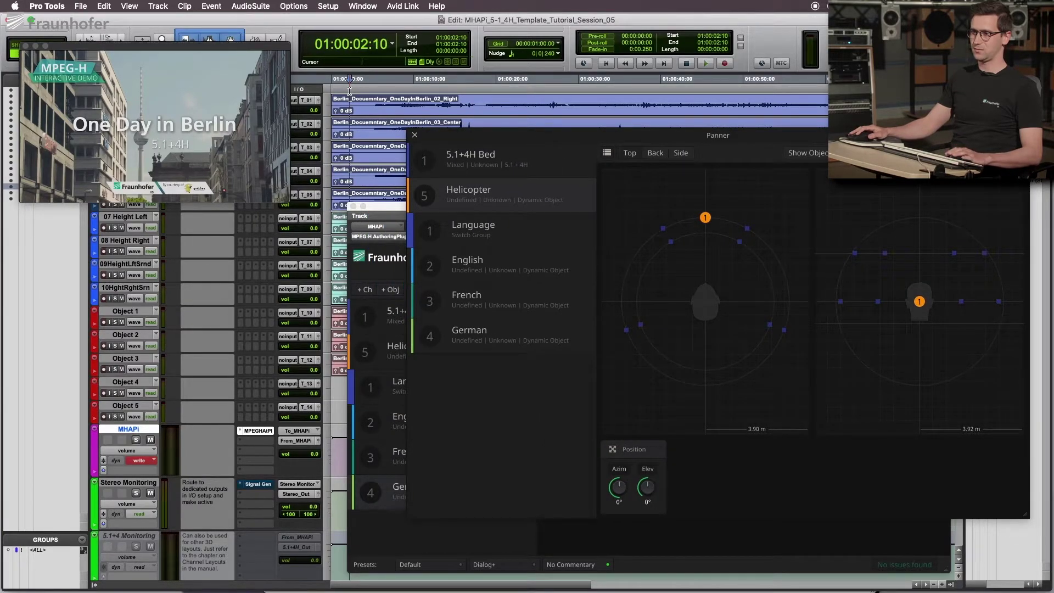
pyautogui.press('space')
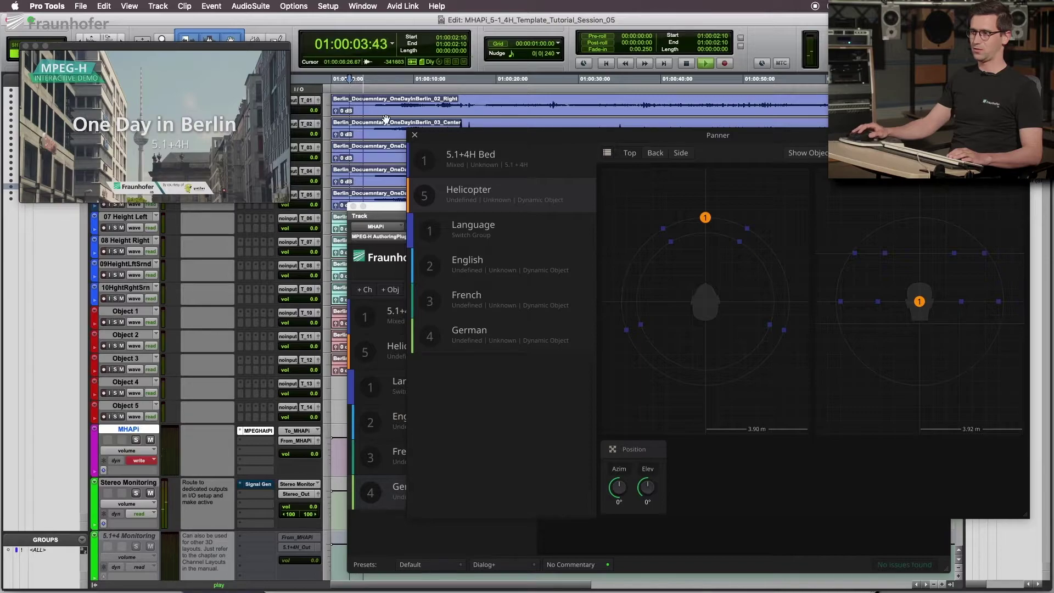
# - Drag the Helicopter dot in the Panner's Top view to record its panning
pyautogui.moveTo(494, 134); pyautogui.dragTo(464, 131)
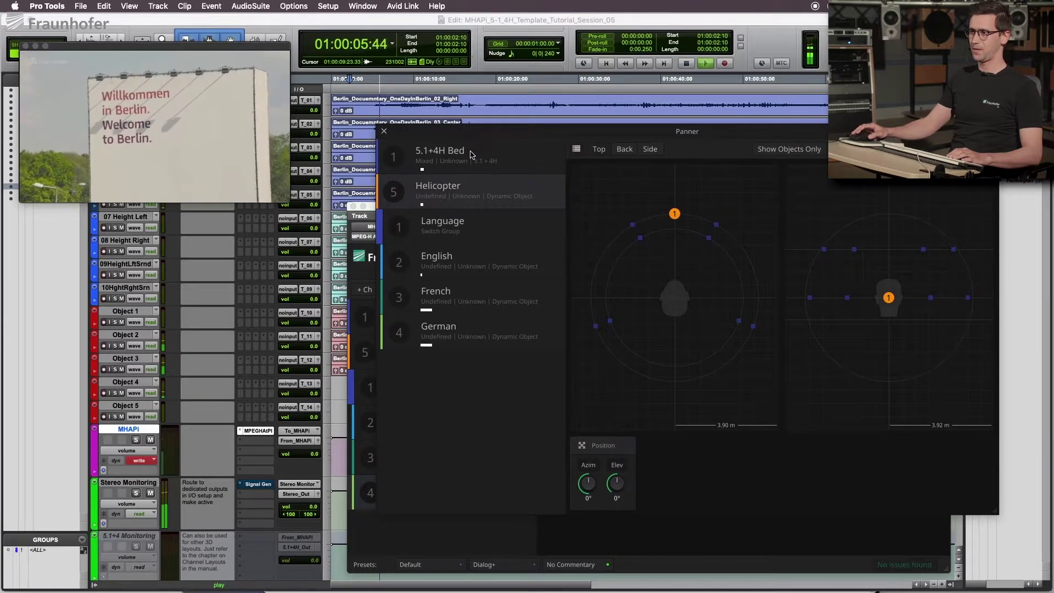
pyautogui.moveTo(675, 214)
pyautogui.mouseDown()
pyautogui.moveTo(638, 224)
pyautogui.moveTo(624, 244)
pyautogui.moveTo(607, 270)
pyautogui.moveTo(608, 321)
pyautogui.moveTo(620, 255)
pyautogui.moveTo(637, 234)
pyautogui.moveTo(671, 221)
pyautogui.moveTo(741, 254)
pyautogui.moveTo(754, 318)
pyautogui.moveTo(745, 246)
pyautogui.moveTo(674, 190)
pyautogui.moveTo(629, 195)
pyautogui.moveTo(571, 229)
pyautogui.moveTo(546, 295)
pyautogui.moveTo(538, 228)
pyautogui.moveTo(548, 176)
pyautogui.moveTo(597, 158)
pyautogui.moveTo(656, 163)
pyautogui.moveTo(696, 212)
pyautogui.moveTo(693, 184)
pyautogui.moveTo(664, 153)
pyautogui.moveTo(625, 142)
pyautogui.mouseUp()
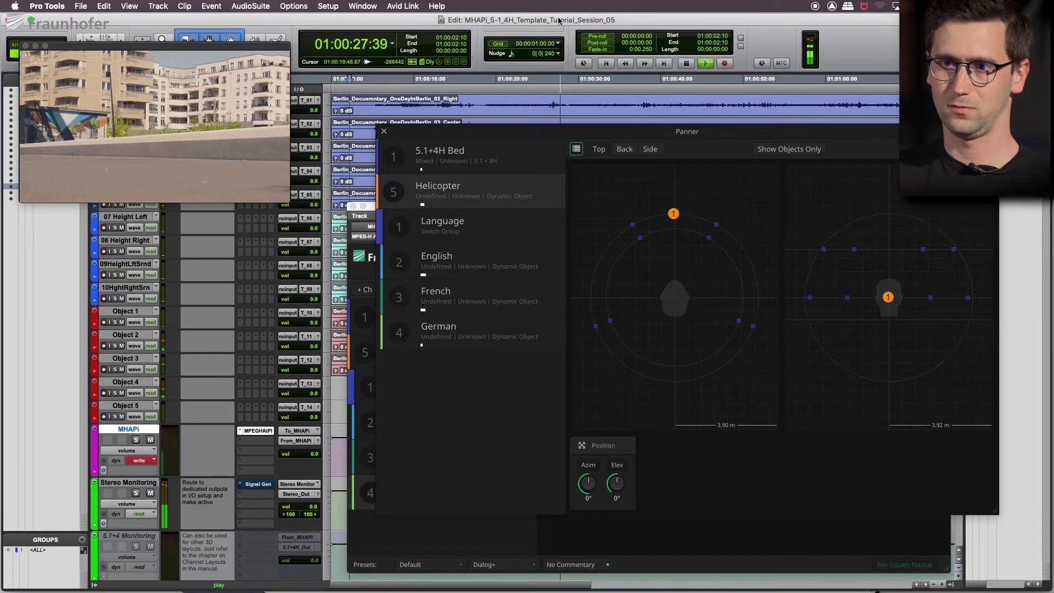
# - Stop playback and return the MHAPi track to read automation mode
pyautogui.press('space')
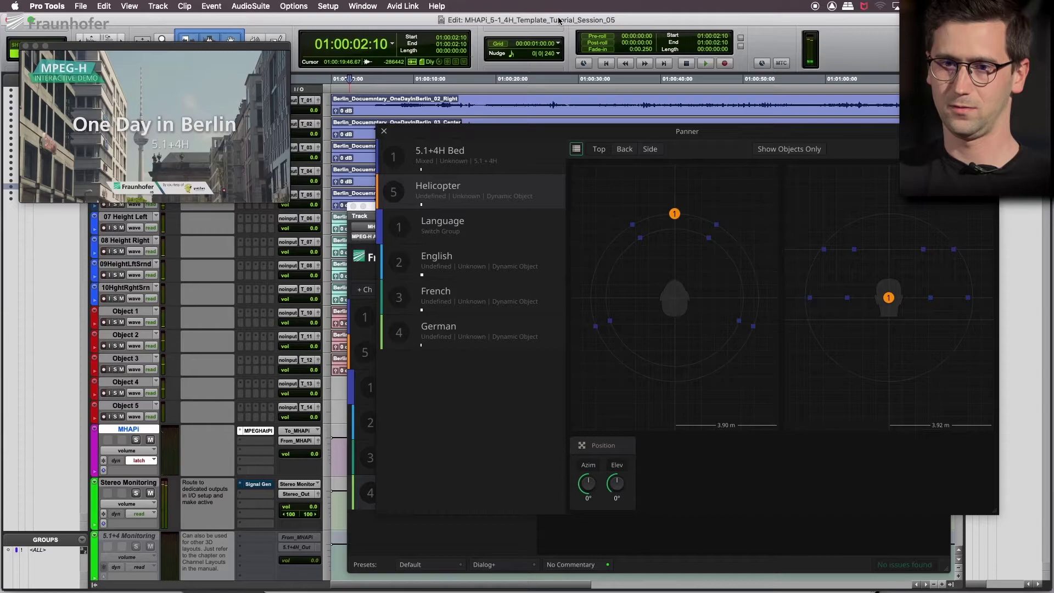
pyautogui.click(136, 465)
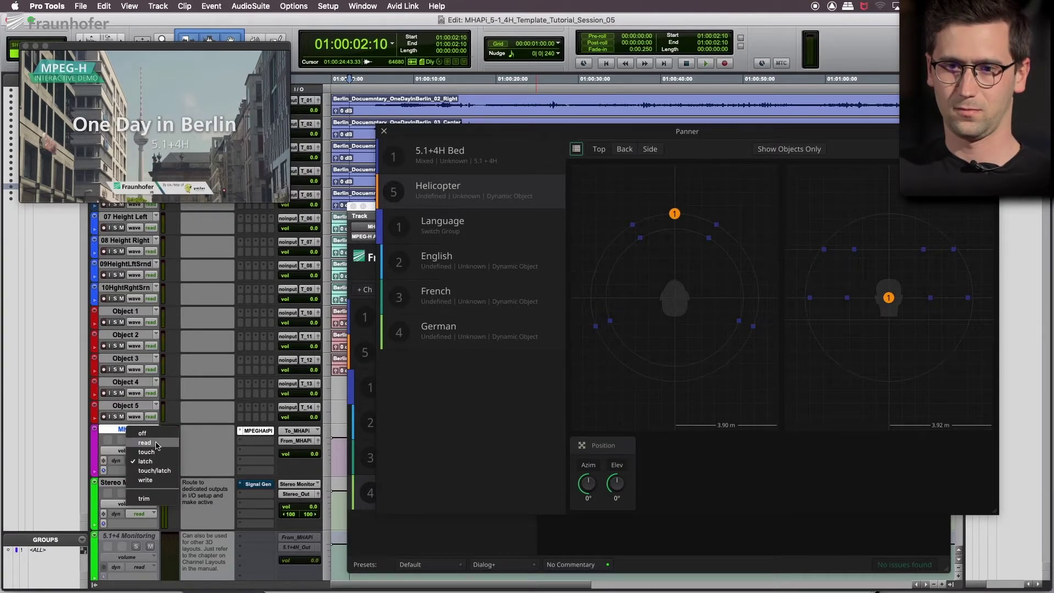
pyautogui.click(120, 472)
# - Show MPEG-H Azimuth_4 and Elevation_4 in two automation lanes under MHAPi
pyautogui.click(94, 473)
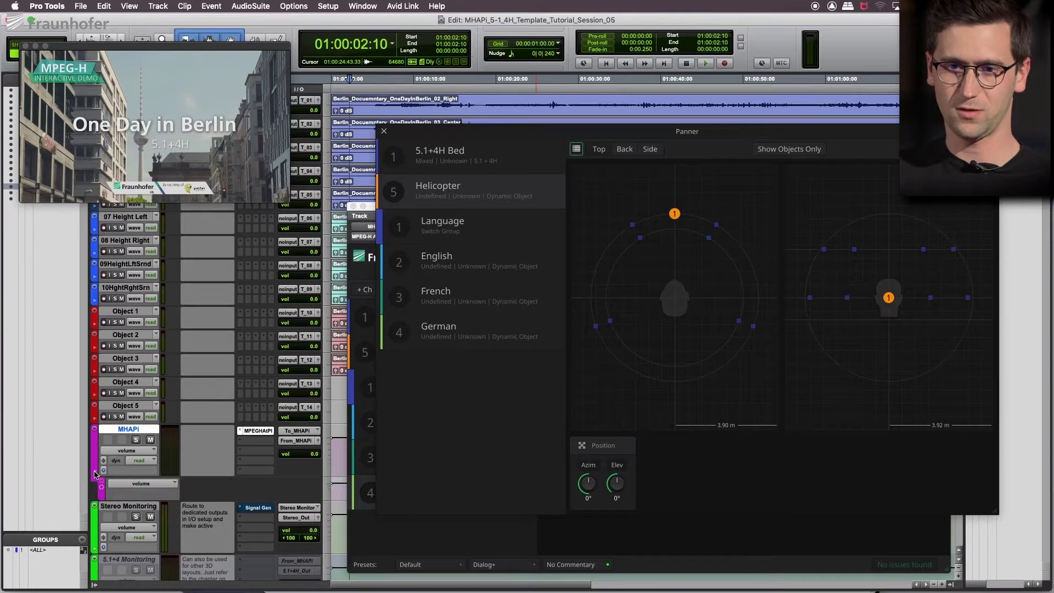
pyautogui.click(102, 488)
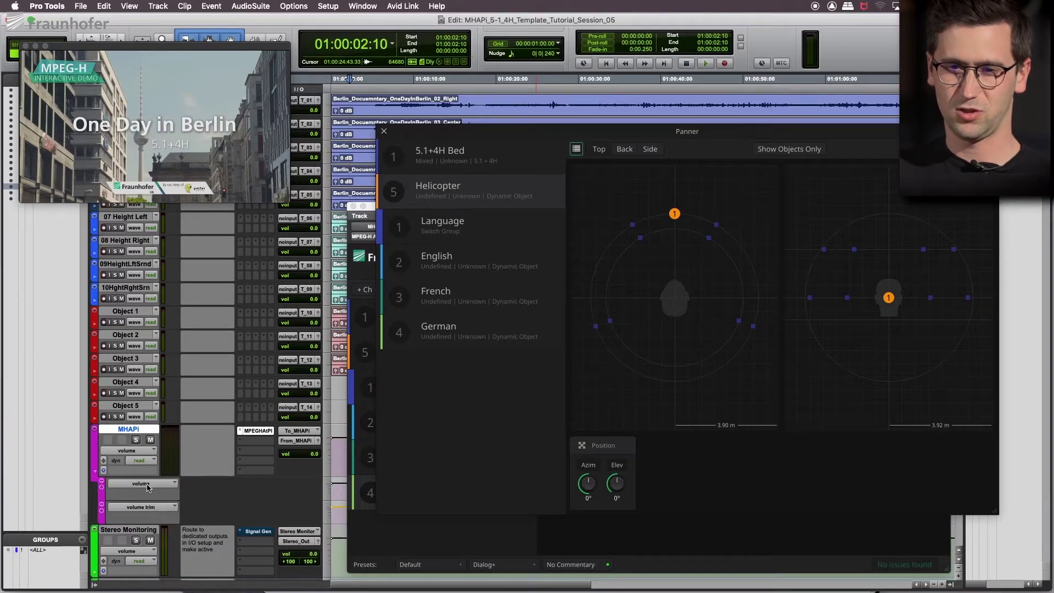
pyautogui.click(137, 490)
pyautogui.moveTo(168, 516)
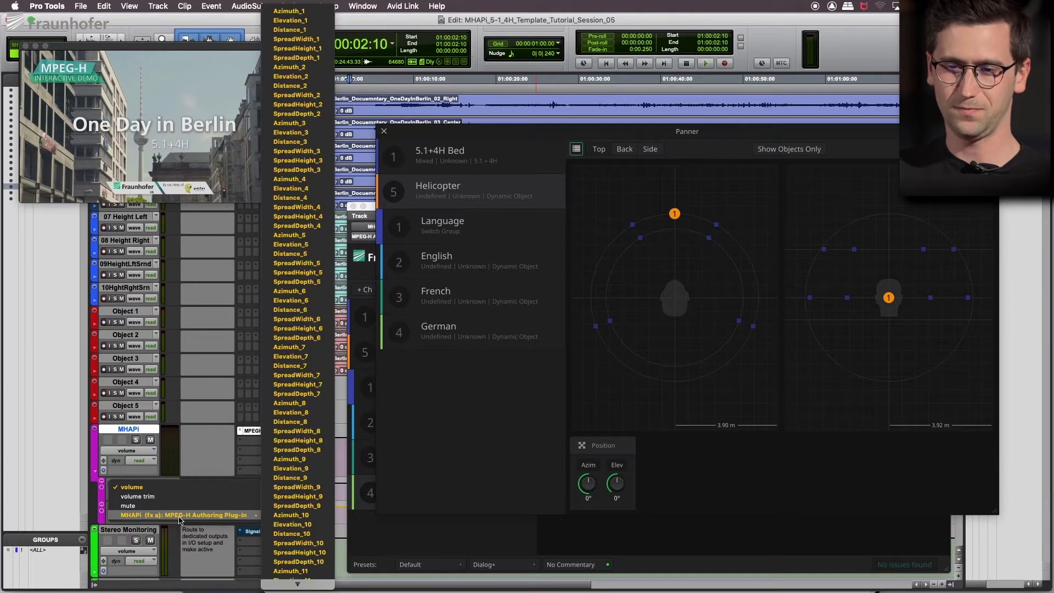
pyautogui.click(320, 181)
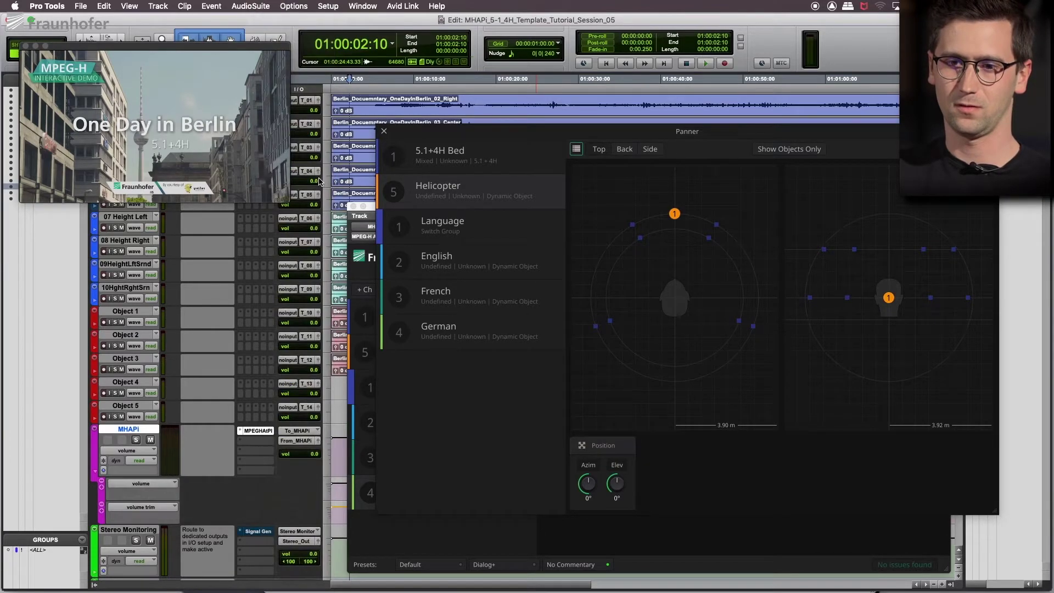
pyautogui.click(154, 509)
pyautogui.moveTo(159, 527)
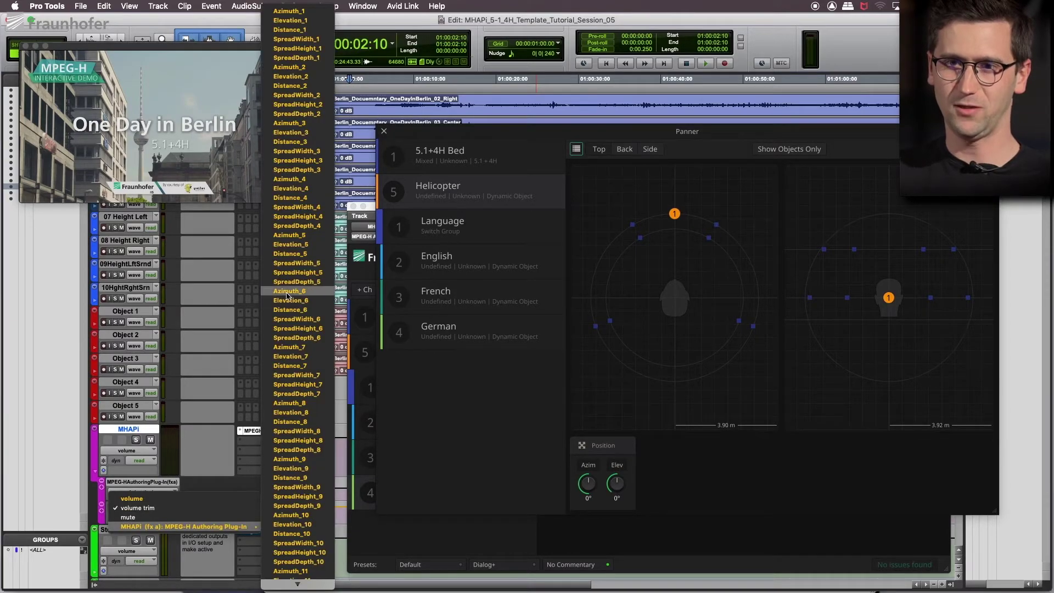
pyautogui.click(311, 190)
# - Play back the recorded Azimuth_4 and Elevation_4 automation from the clip start
pyautogui.moveTo(467, 132); pyautogui.dragTo(565, 40)
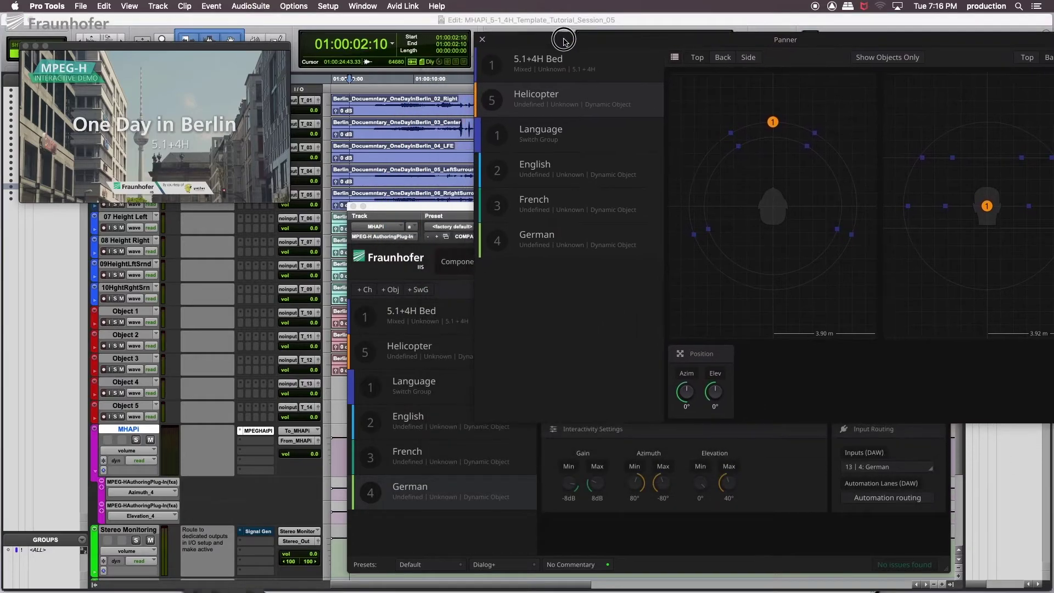
pyautogui.moveTo(440, 210); pyautogui.dragTo(159, 31)
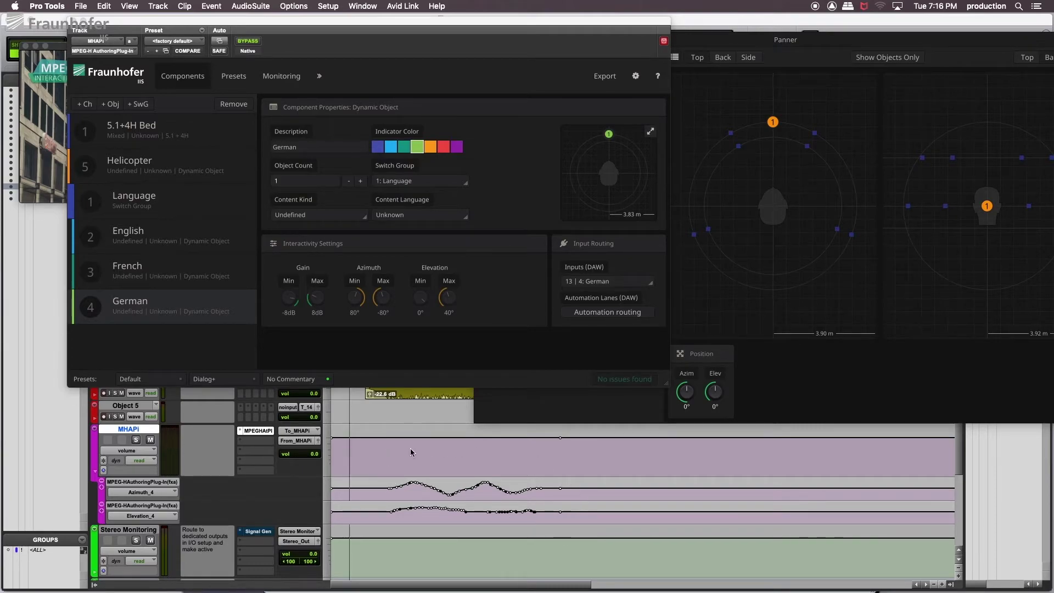
pyautogui.click(394, 392)
pyautogui.press('space')
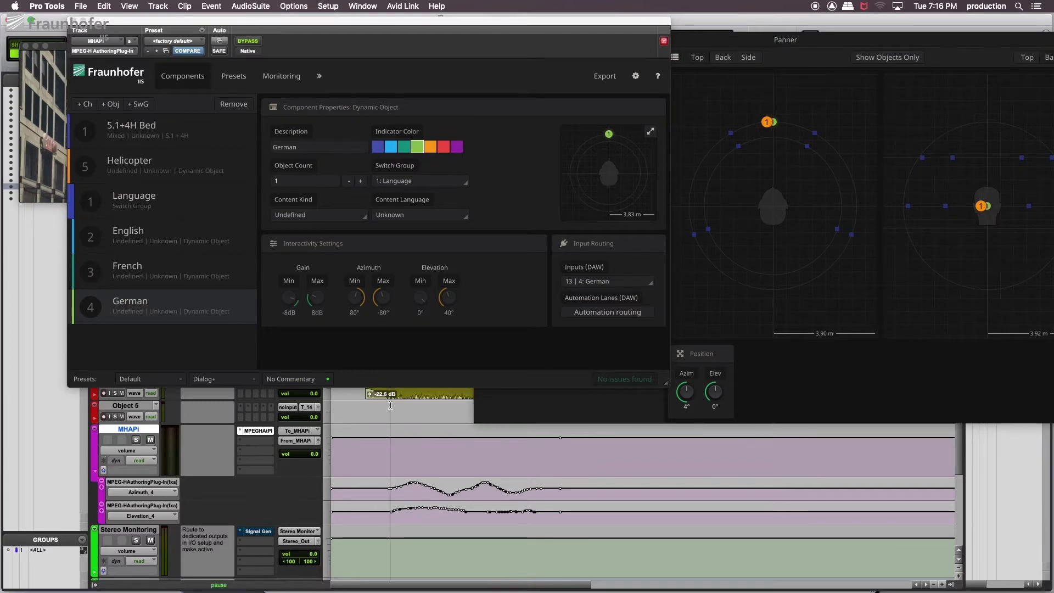